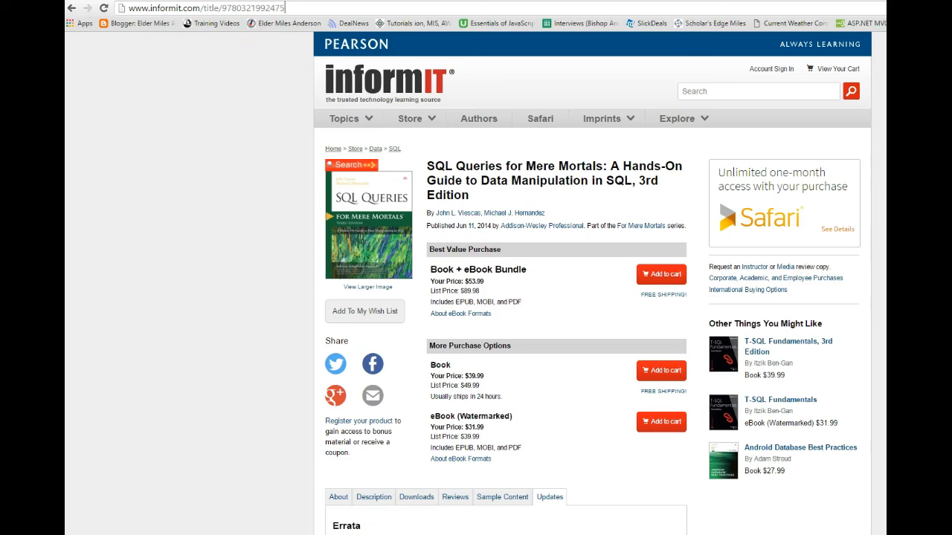
pyautogui.click(145, 8)
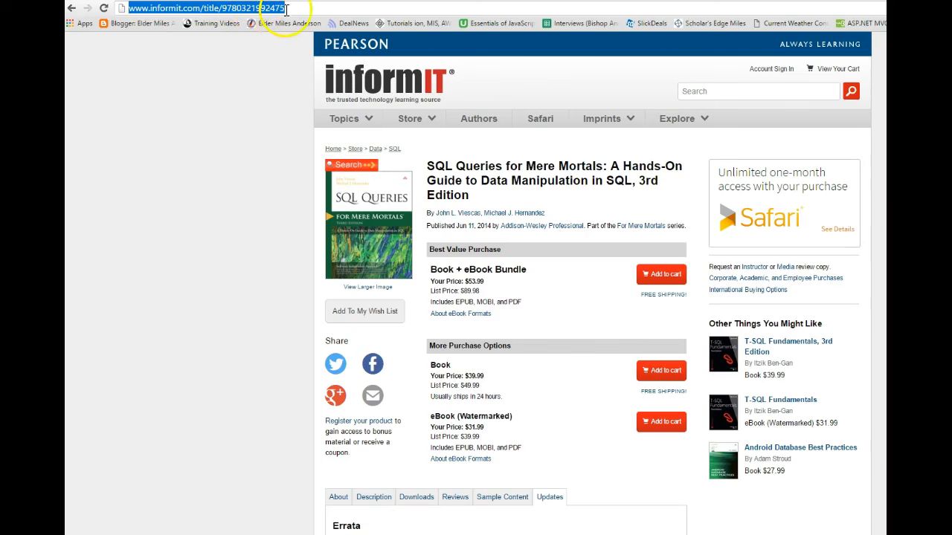
pyautogui.press('Return')
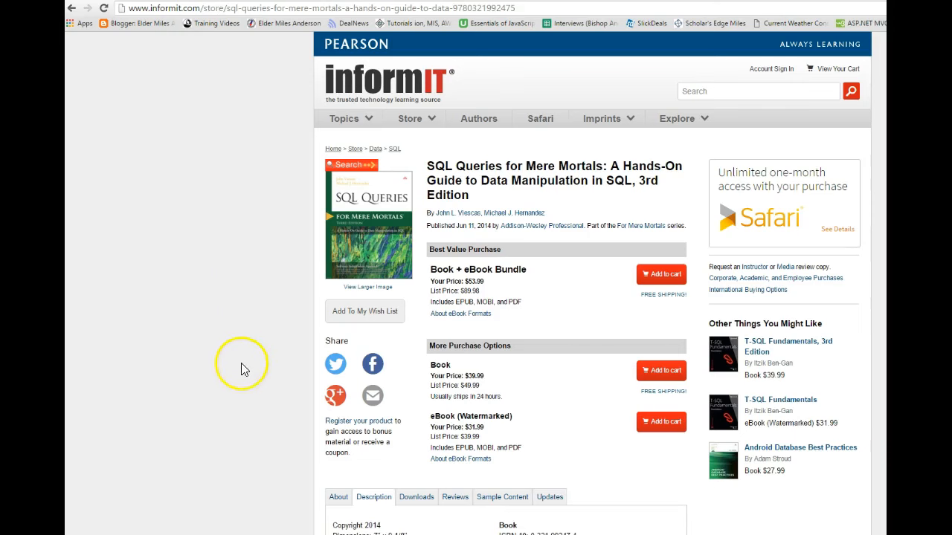
pyautogui.scroll(-2, 240, 362)
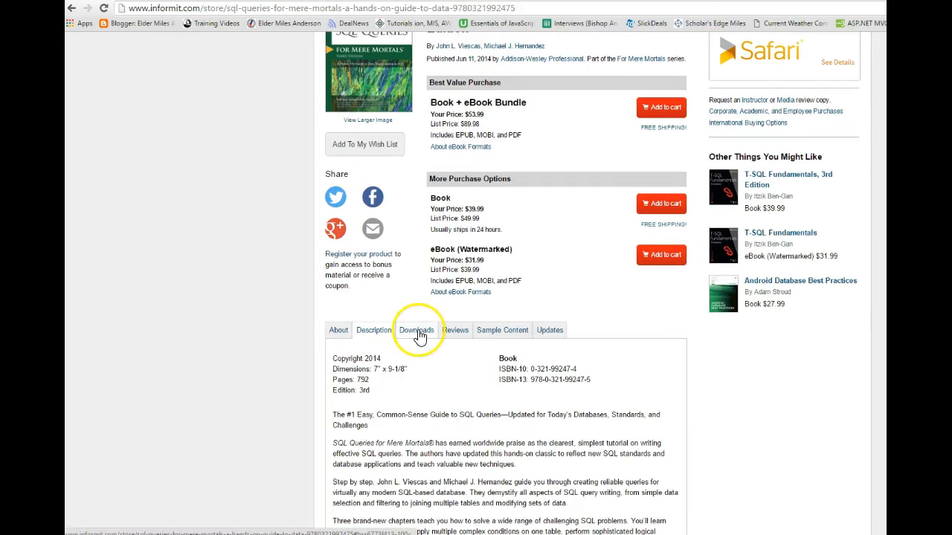
pyautogui.click(416, 331)
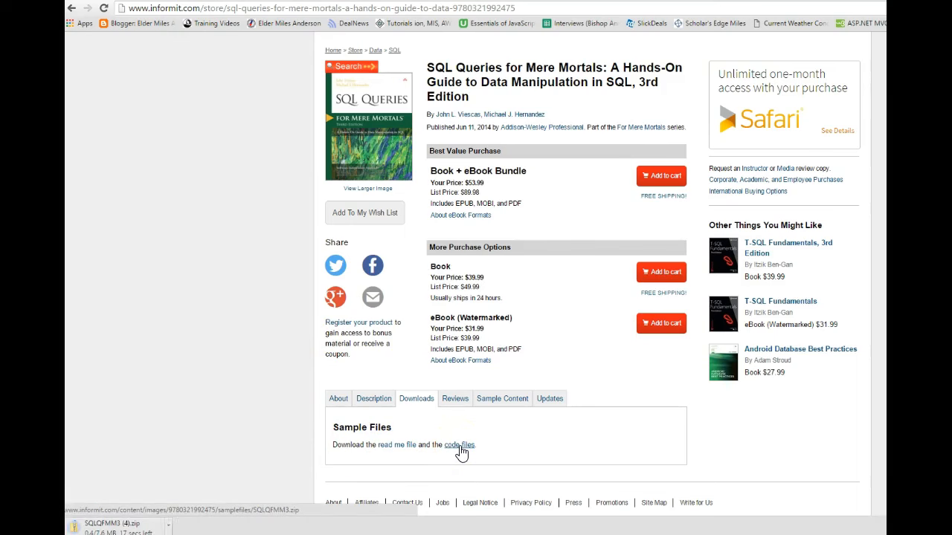
# Open the downloaded SQLQFMM3 (4).zip archive in File Explorer and go to AddisonWesley\SQLQFMM3\MSSQLServer\Data.
pyautogui.click(89, 530)
pyautogui.click(88, 529)
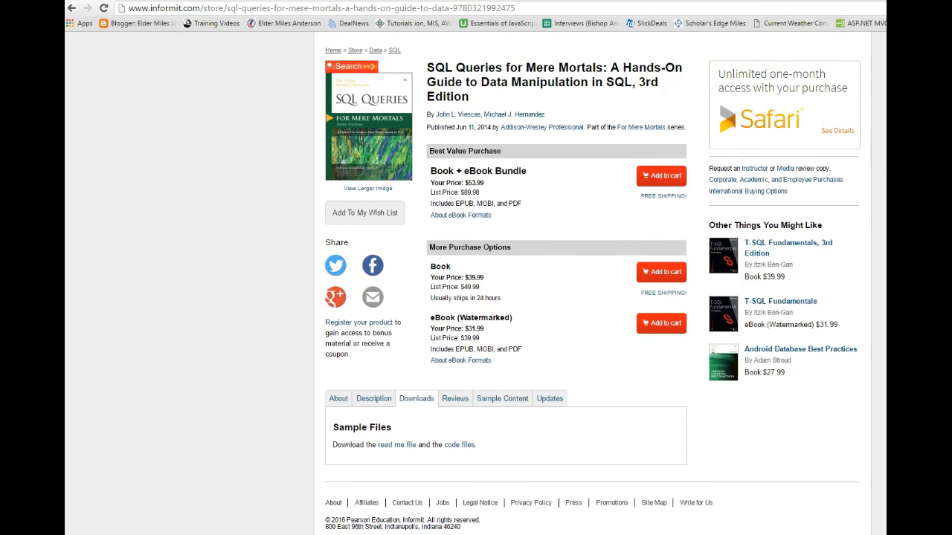
pyautogui.moveTo(662, 131); pyautogui.dragTo(424, 85)
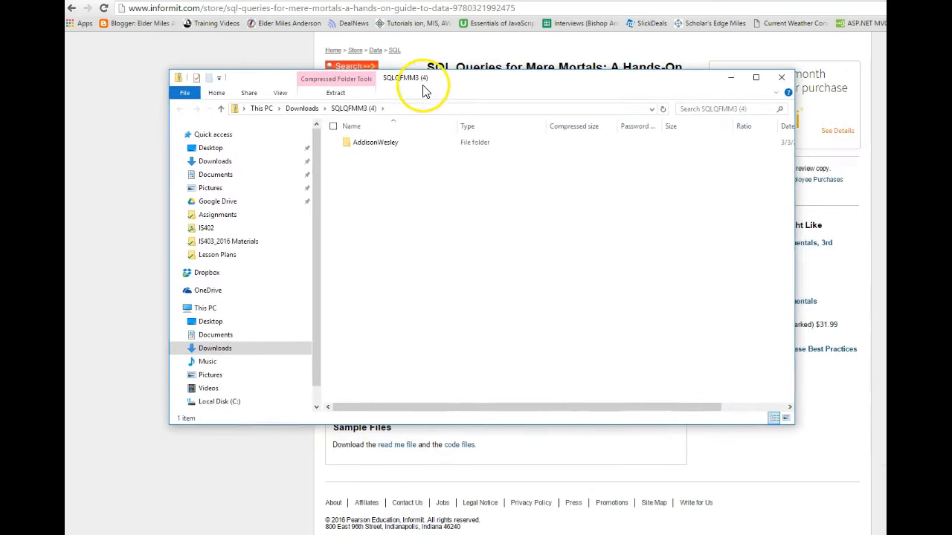
pyautogui.doubleClick(357, 147)
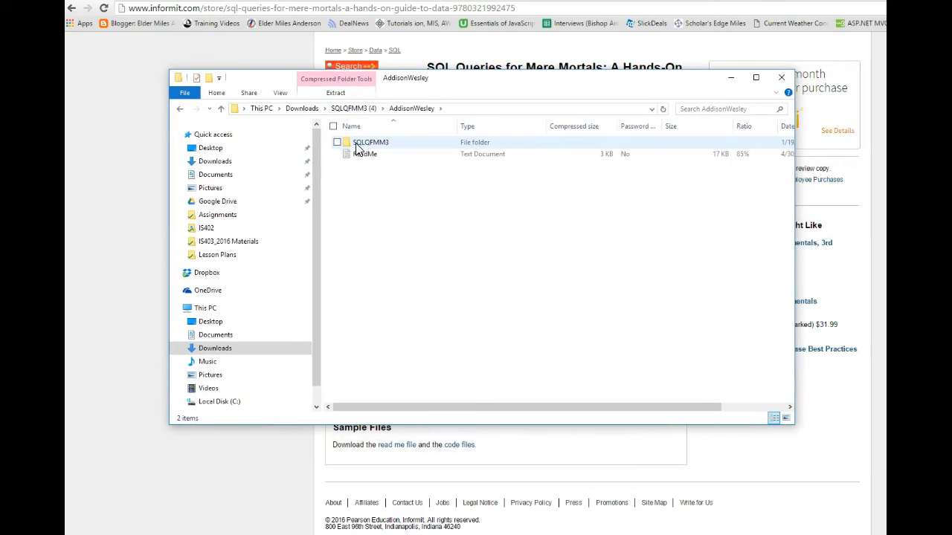
pyautogui.doubleClick(357, 147)
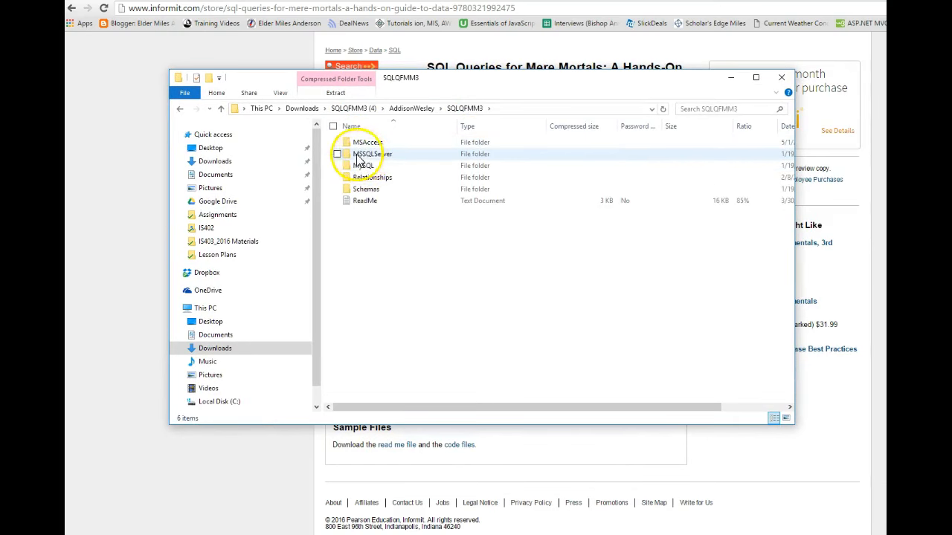
pyautogui.click(372, 156)
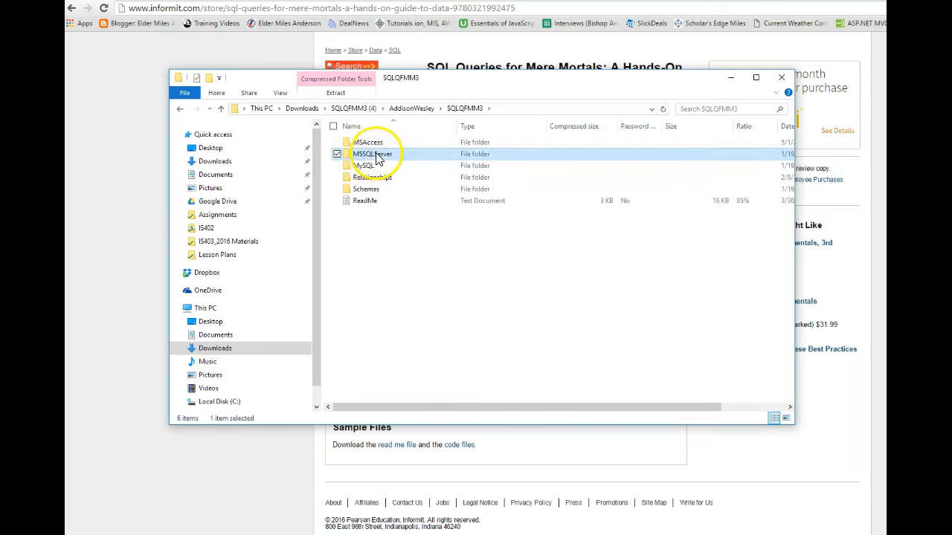
pyautogui.doubleClick(375, 156)
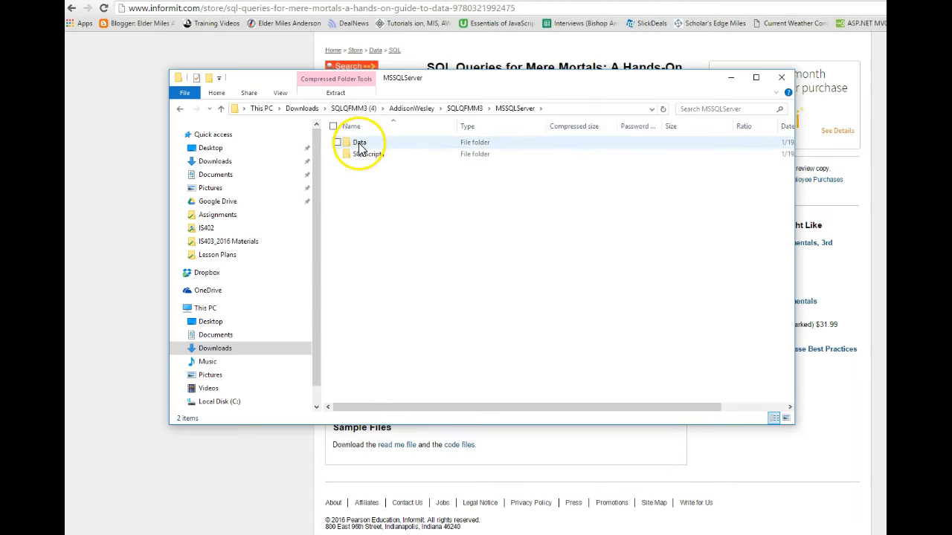
pyautogui.doubleClick(360, 144)
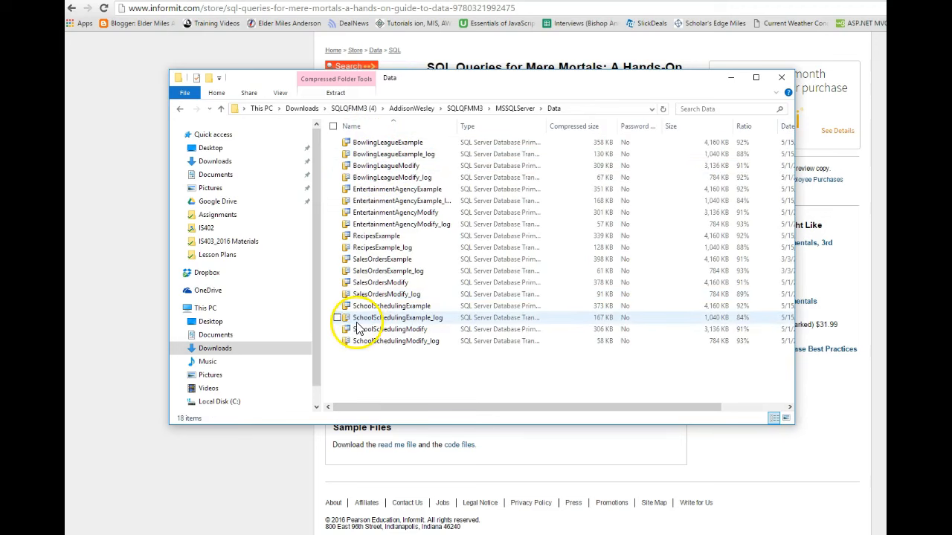
# Copy all the database files in the Data folder and browse to C:\Program Files (x86)\Microsoft SQL Server\MSSQL12.SQLEXPRESS.
pyautogui.moveTo(371, 357); pyautogui.dragTo(374, 132)
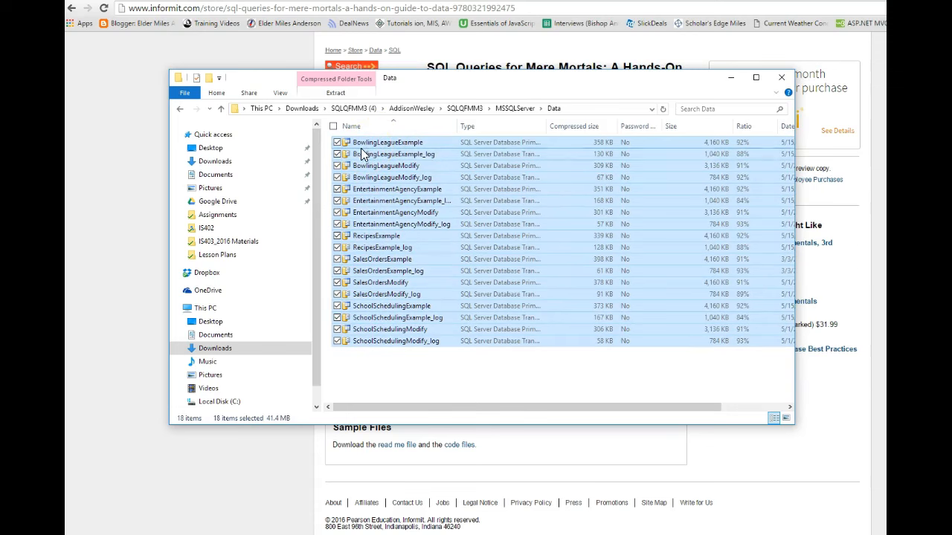
pyautogui.click(180, 401)
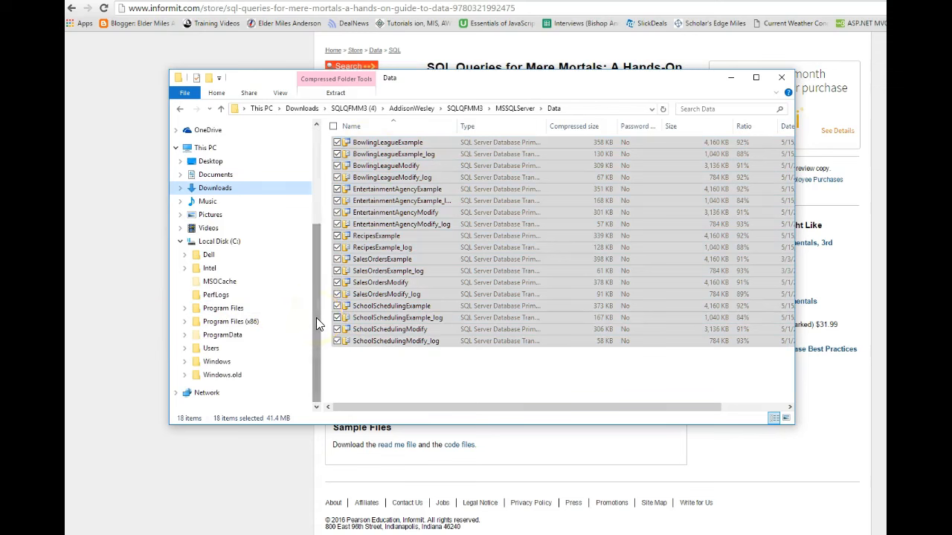
pyautogui.click(195, 336)
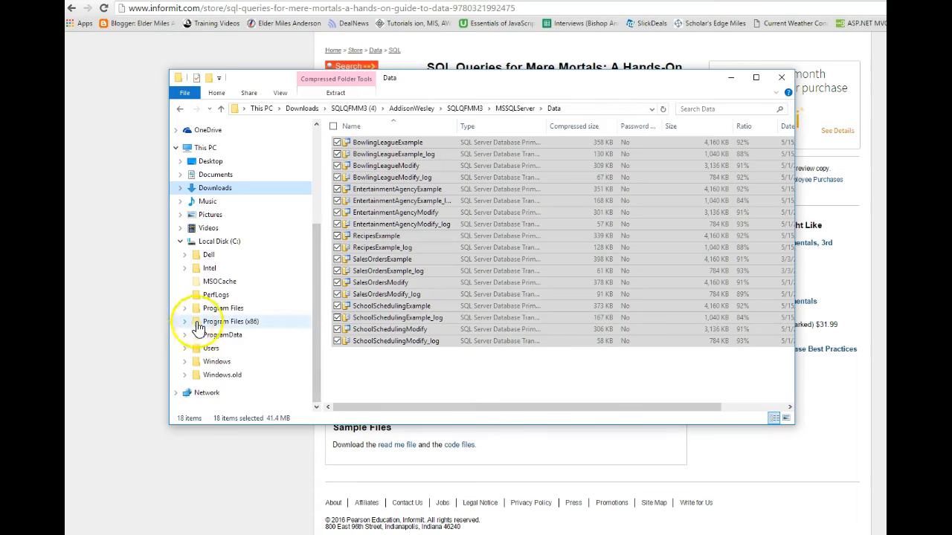
pyautogui.click(186, 327)
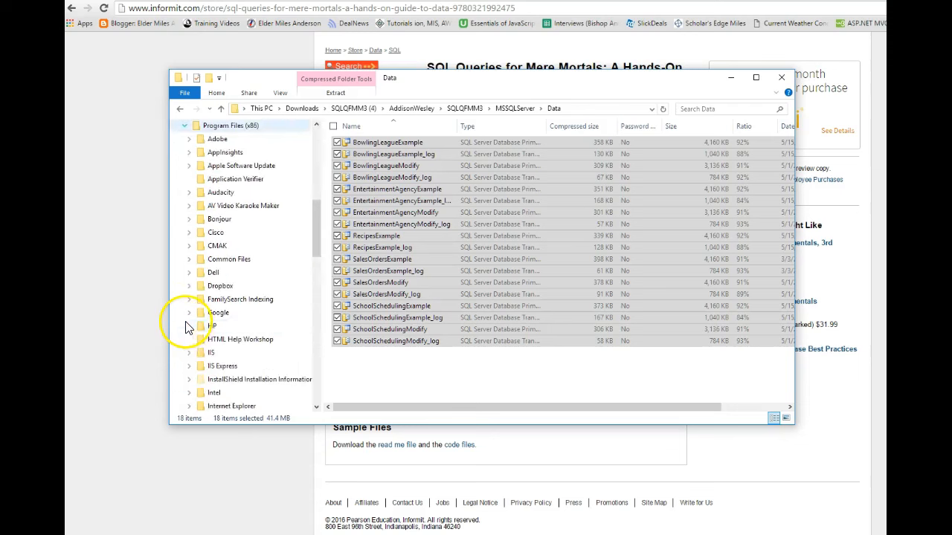
pyautogui.scroll(-2, 205, 331)
pyautogui.scroll(-4, 209, 334)
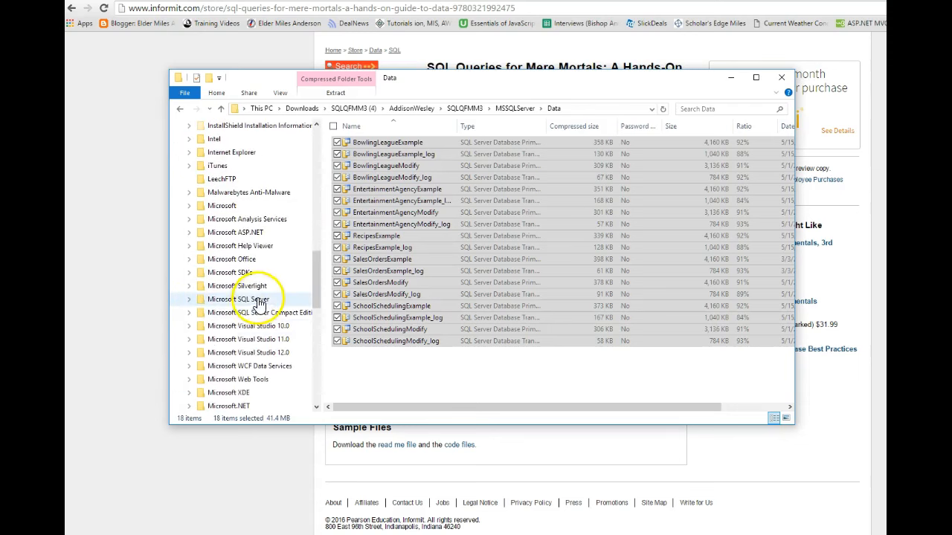
pyautogui.click(190, 300)
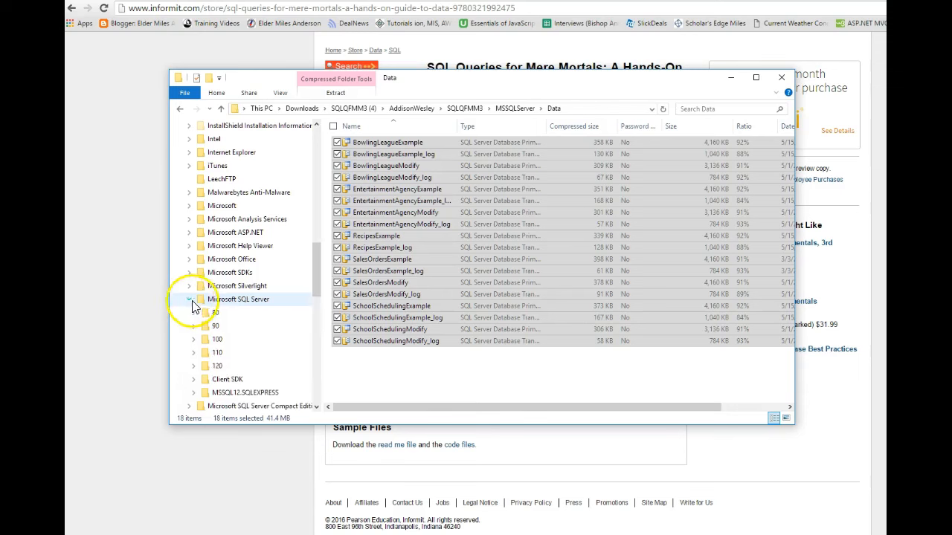
pyautogui.scroll(-2, 201, 305)
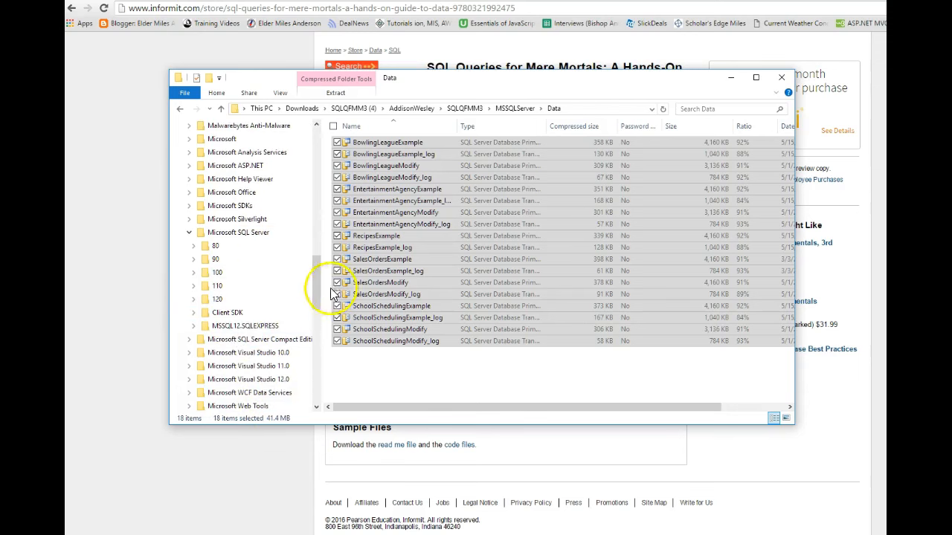
pyautogui.scroll(-2, 282, 305)
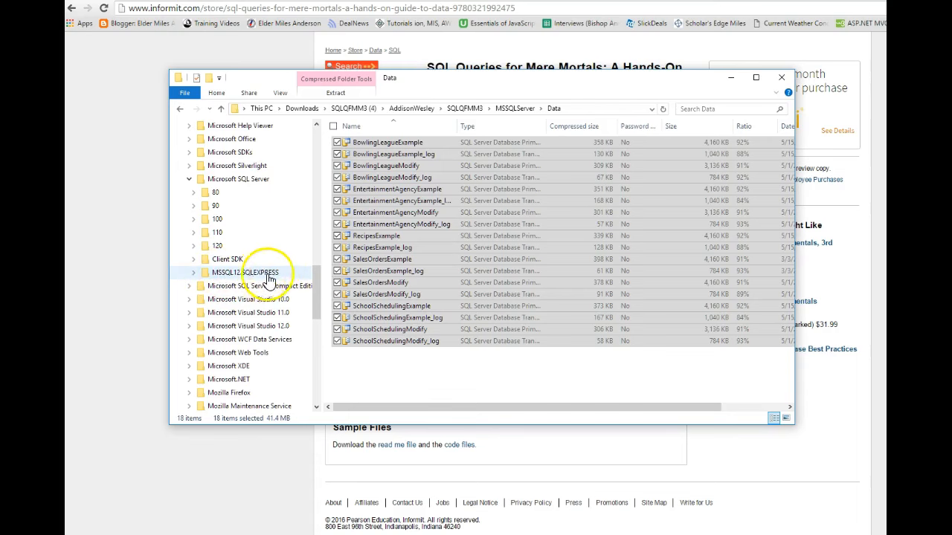
pyautogui.click(193, 273)
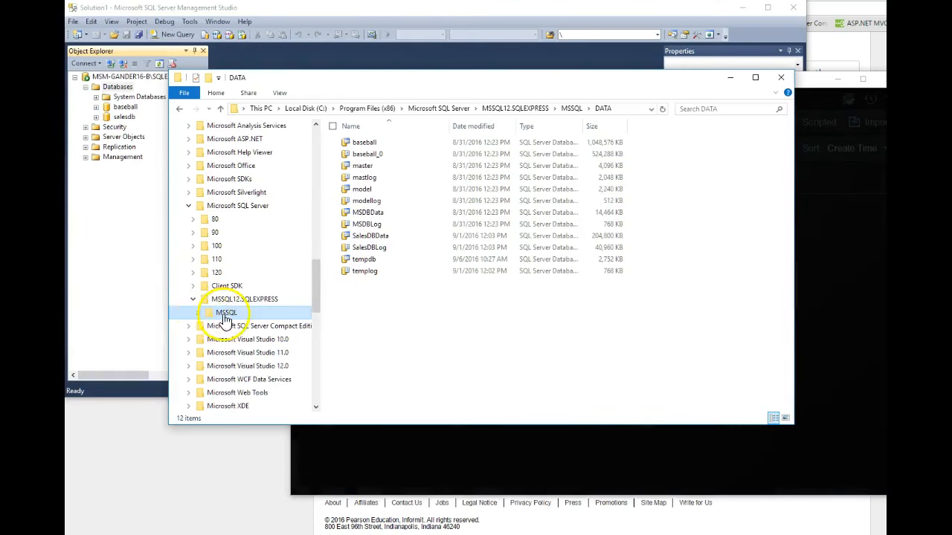
# Paste the copied database files into the MSSQL\DATA folder of MSSQL12.SQLEXPRESS and close the File Explorer window.
pyautogui.click(198, 314)
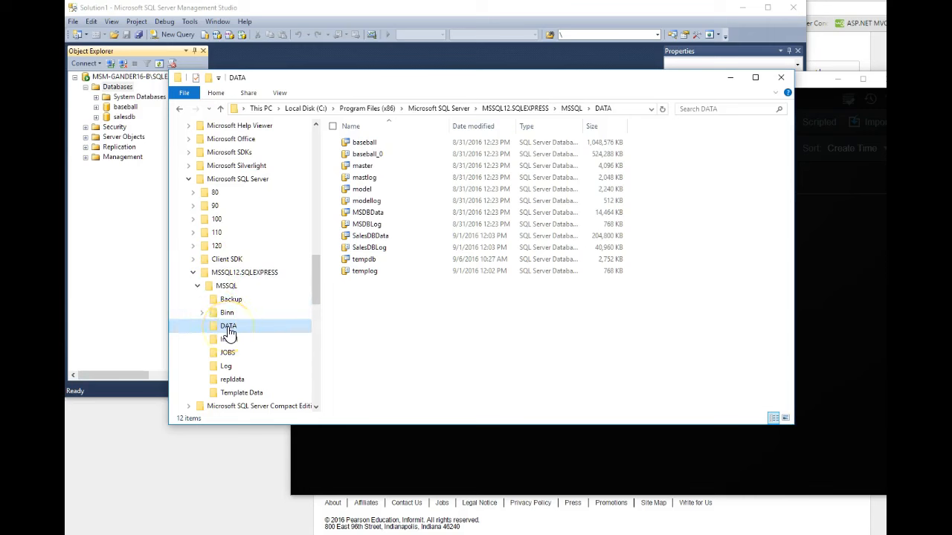
pyautogui.click(347, 335)
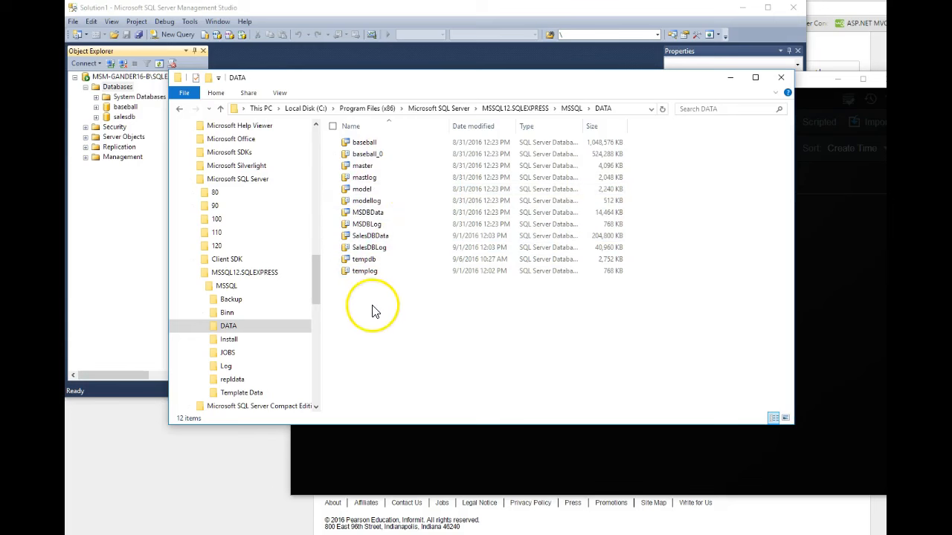
pyautogui.rightClick(377, 328)
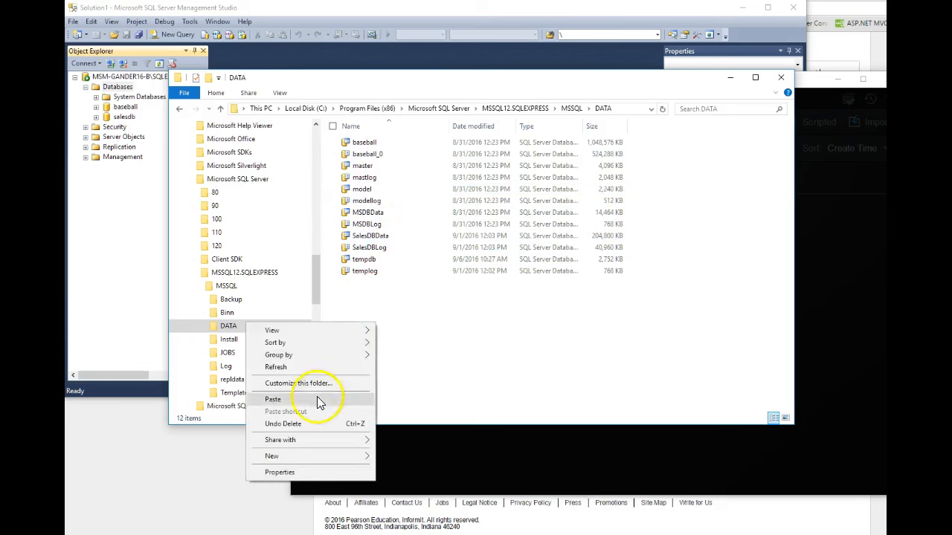
pyautogui.click(301, 400)
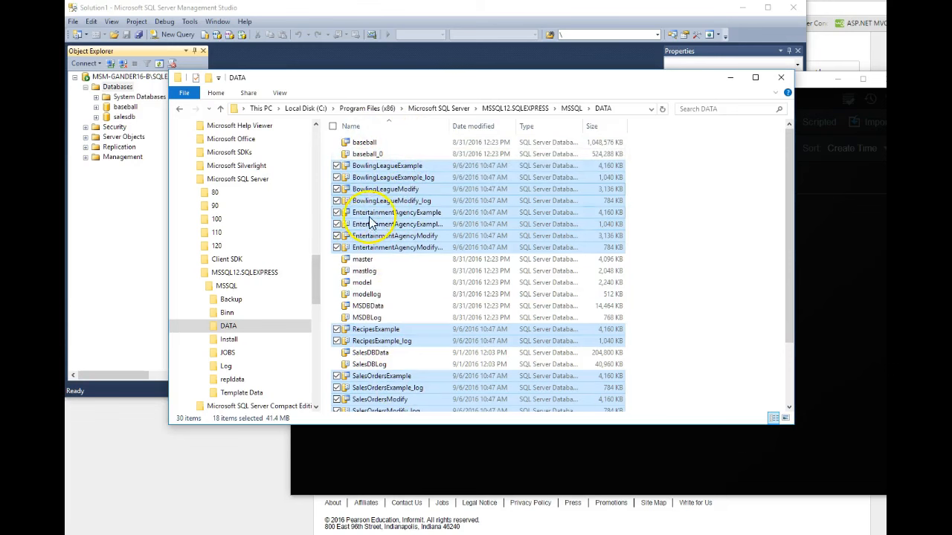
pyautogui.click(784, 76)
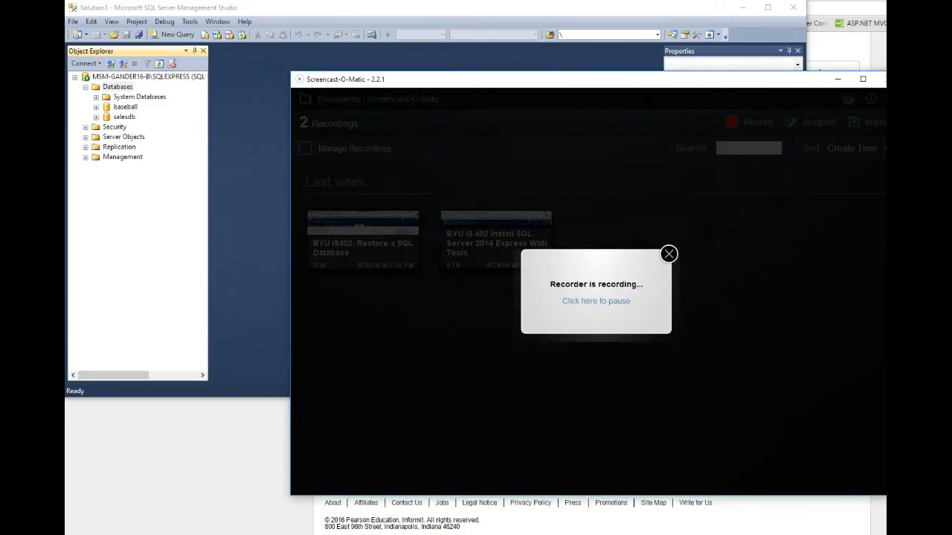
# Launch SQL Server 2014 Management Studio and connect to the local SQLEXPRESS database engine with Windows Authentication.
pyautogui.click(191, 461)
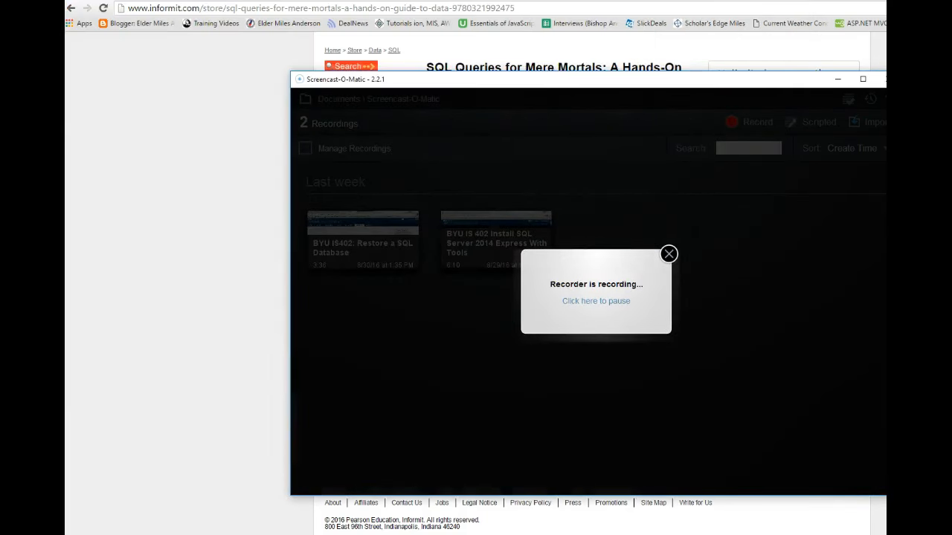
pyautogui.press('super')
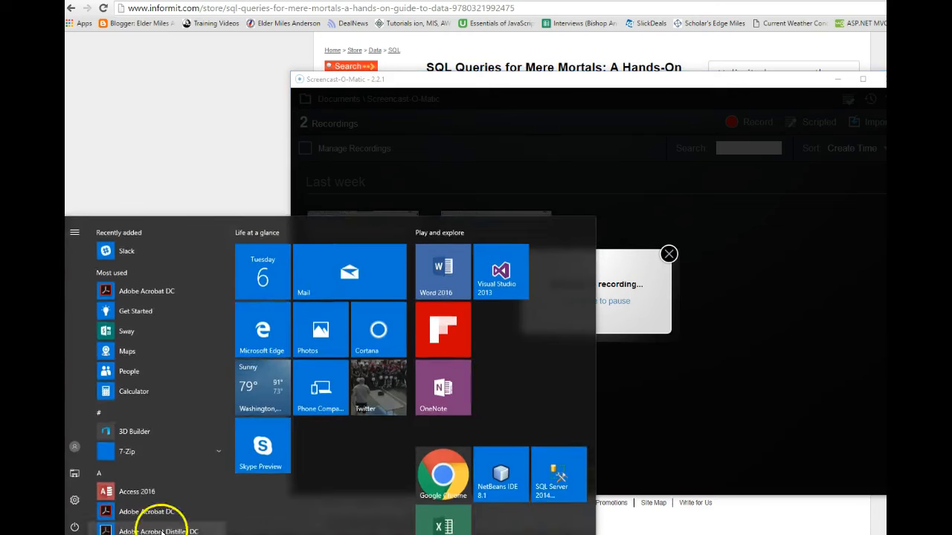
pyautogui.click(554, 473)
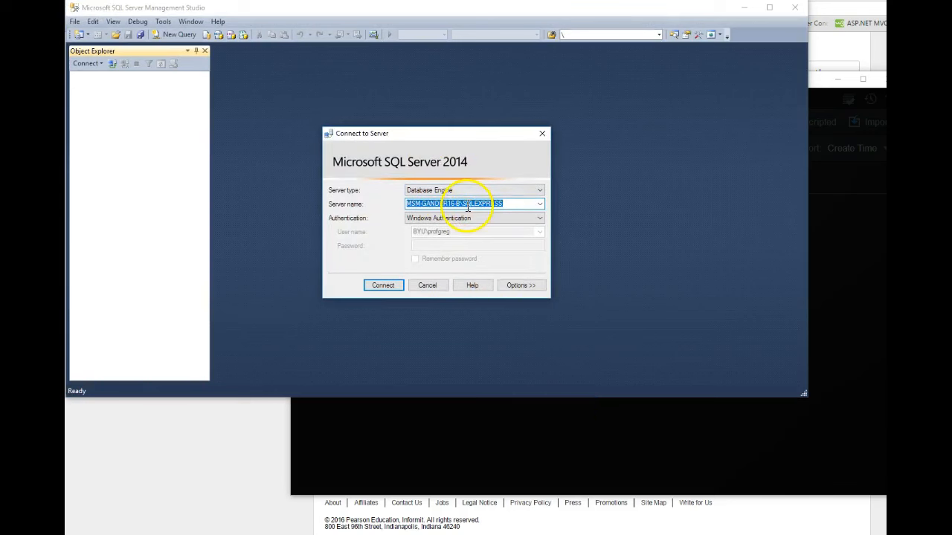
pyautogui.click(384, 286)
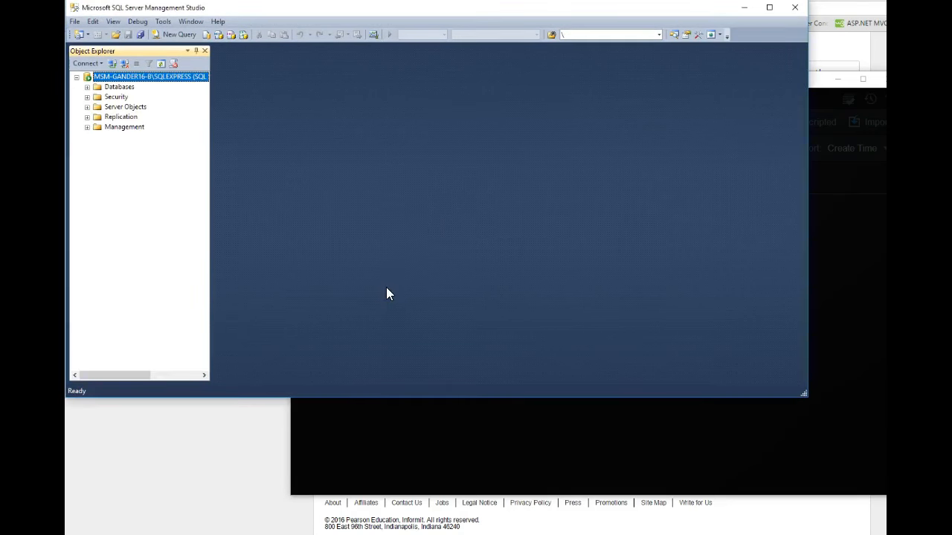
# Attach the BowlingLeagueExample.mdf file from the DATA folder to the server's databases and inspect the attached database's folders.
pyautogui.click(87, 87)
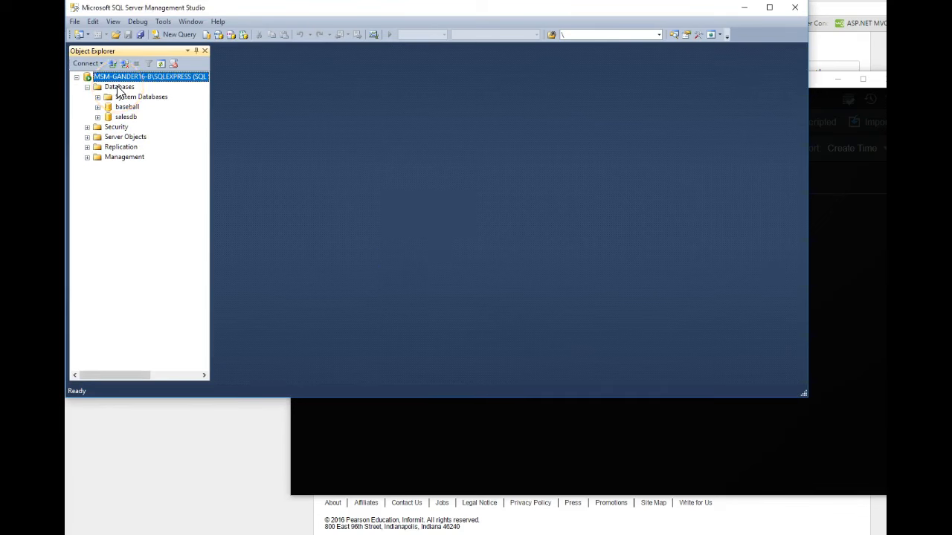
pyautogui.click(117, 88)
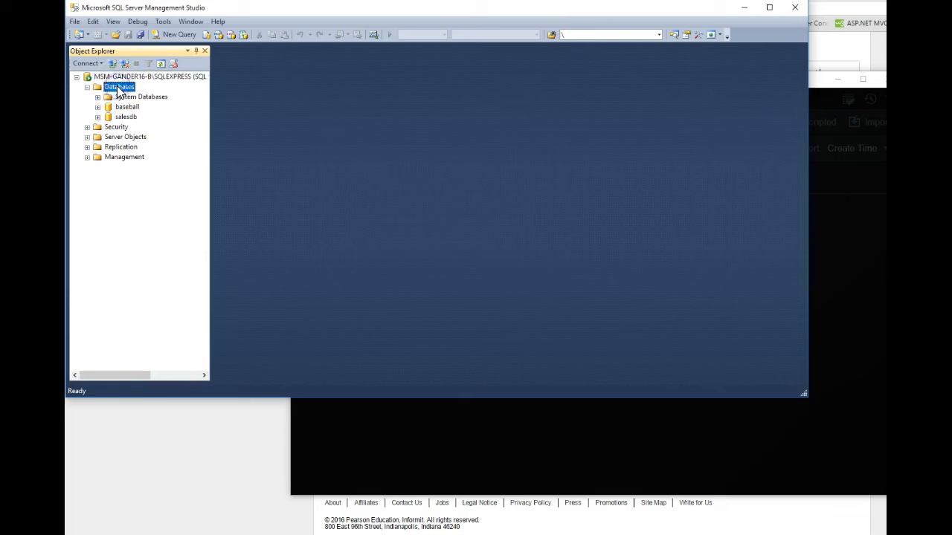
pyautogui.rightClick(112, 87)
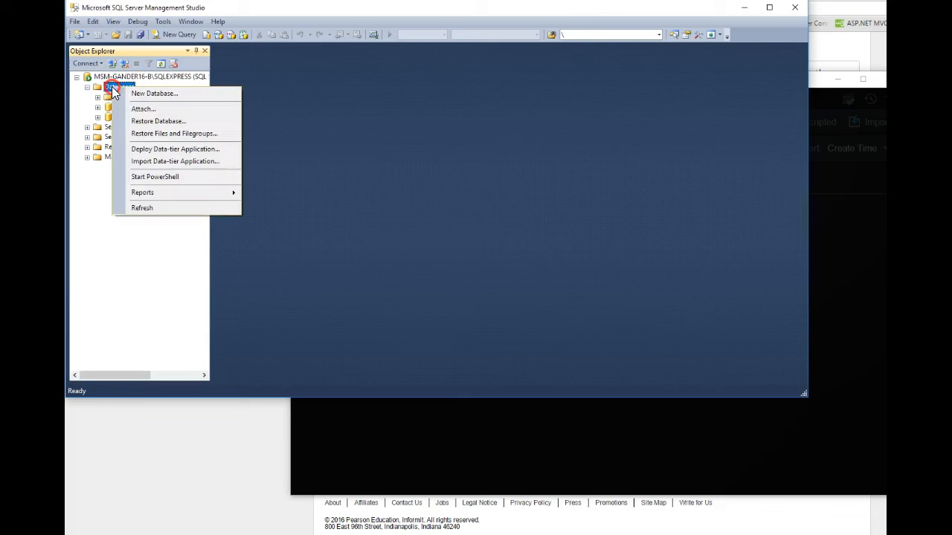
pyautogui.click(143, 110)
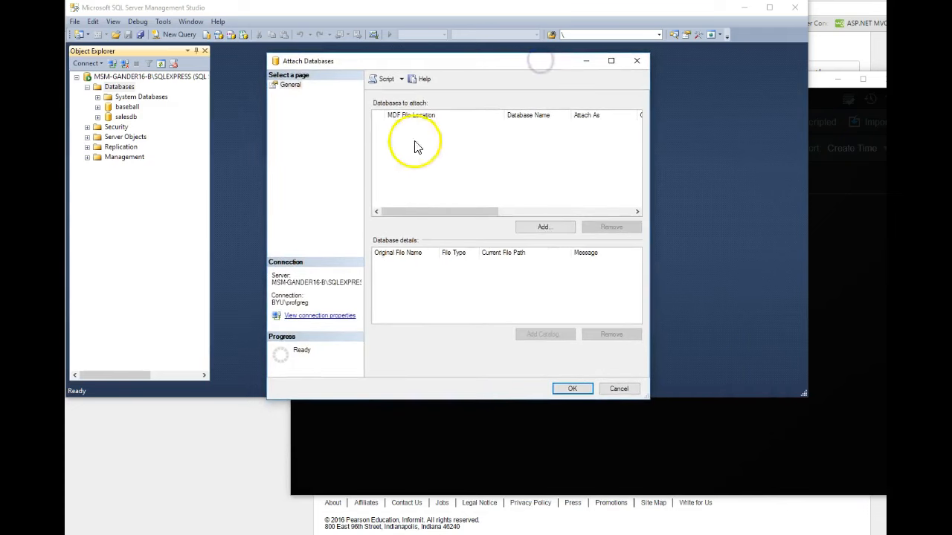
pyautogui.click(540, 227)
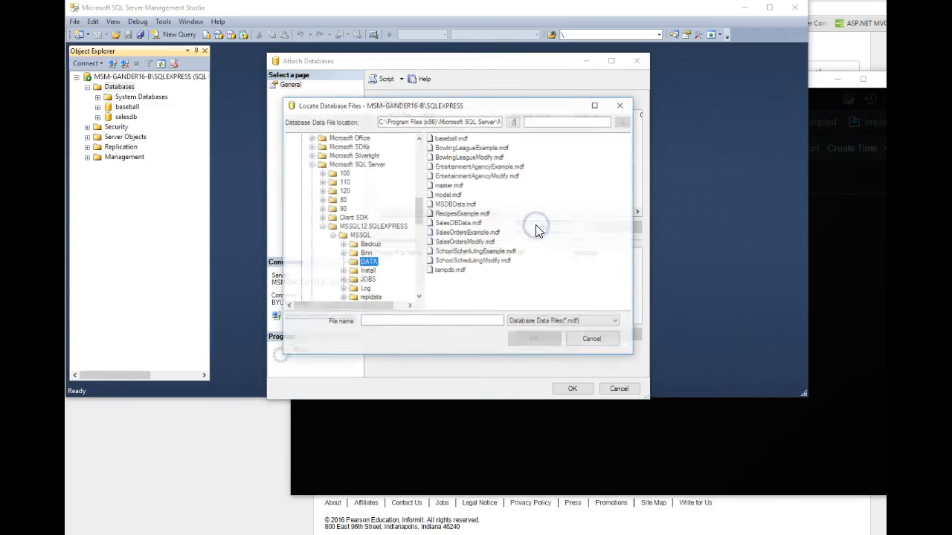
pyautogui.click(443, 149)
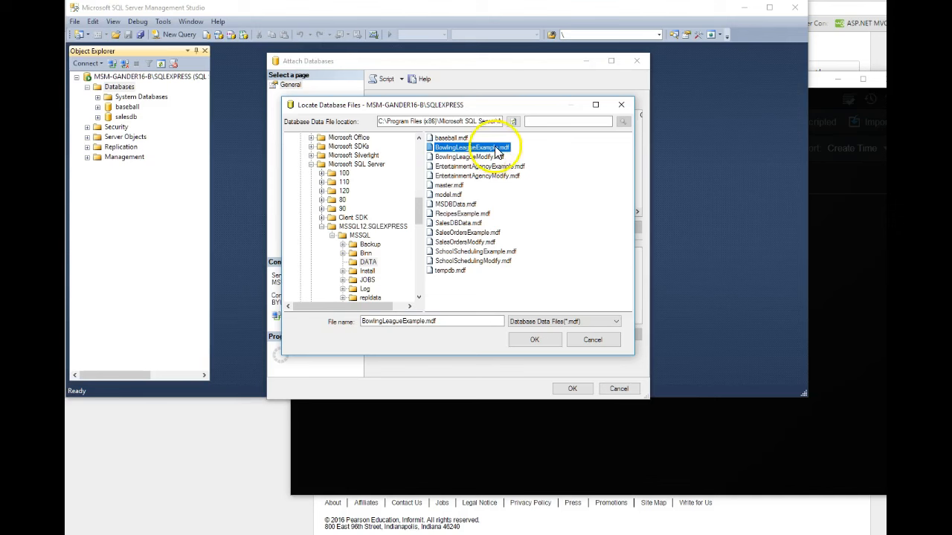
pyautogui.click(531, 336)
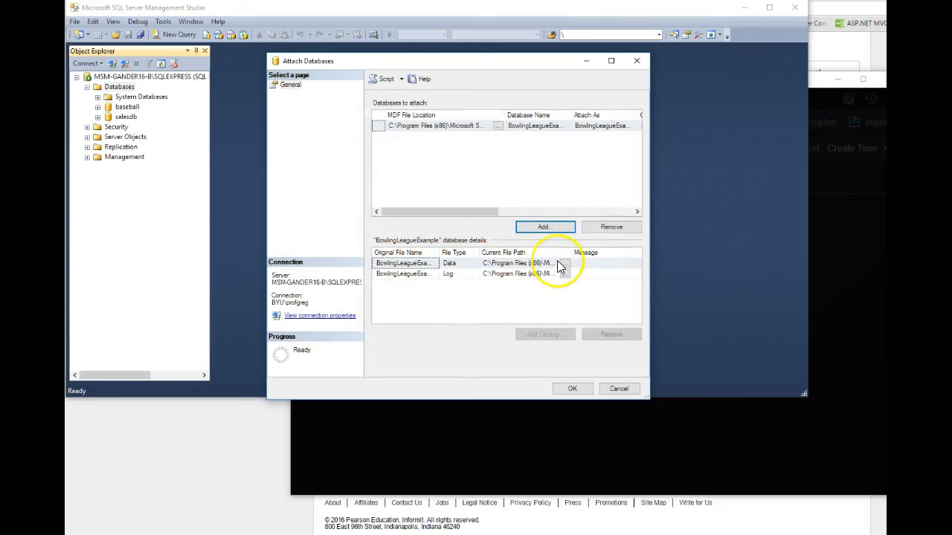
pyautogui.click(566, 388)
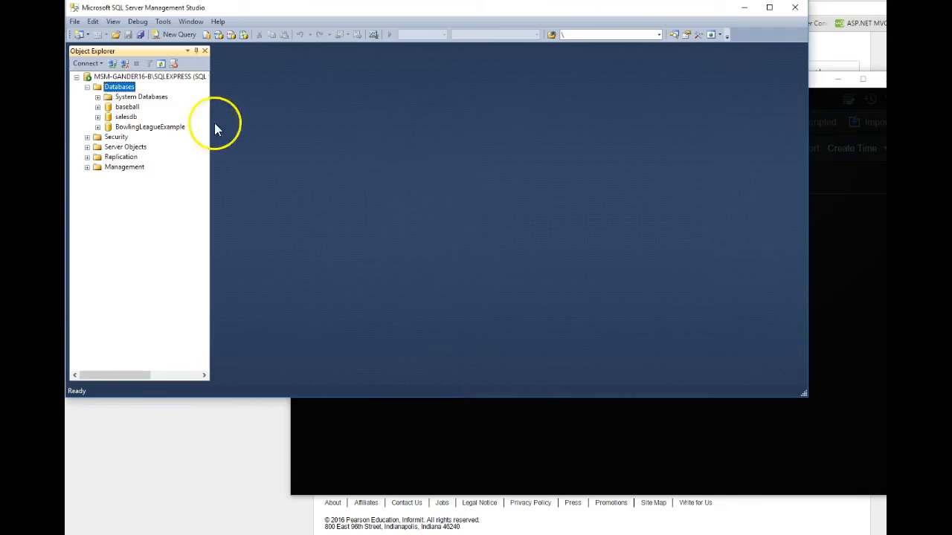
pyautogui.click(97, 127)
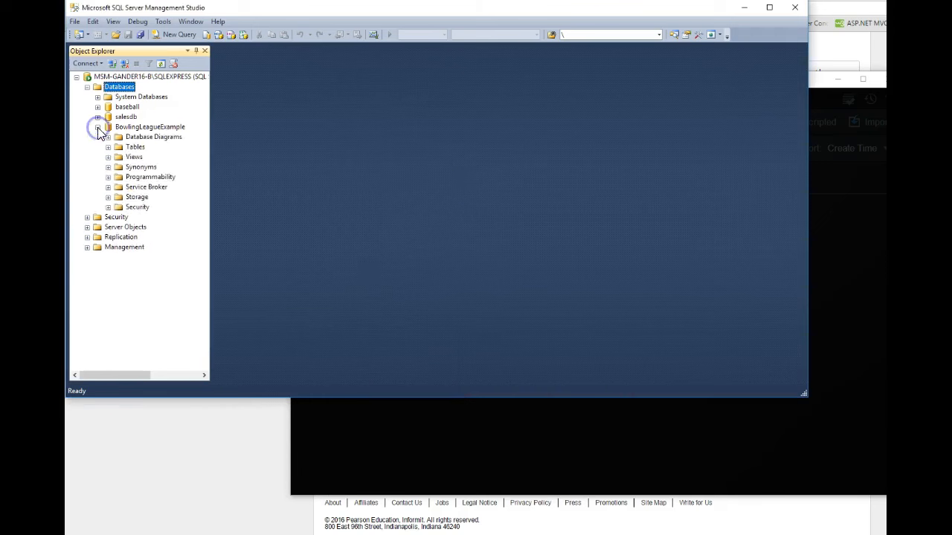
pyautogui.click(97, 128)
# Attach the BowlingLeagueModify.mdf file from the DATA folder to the server's databases.
pyautogui.click(117, 88)
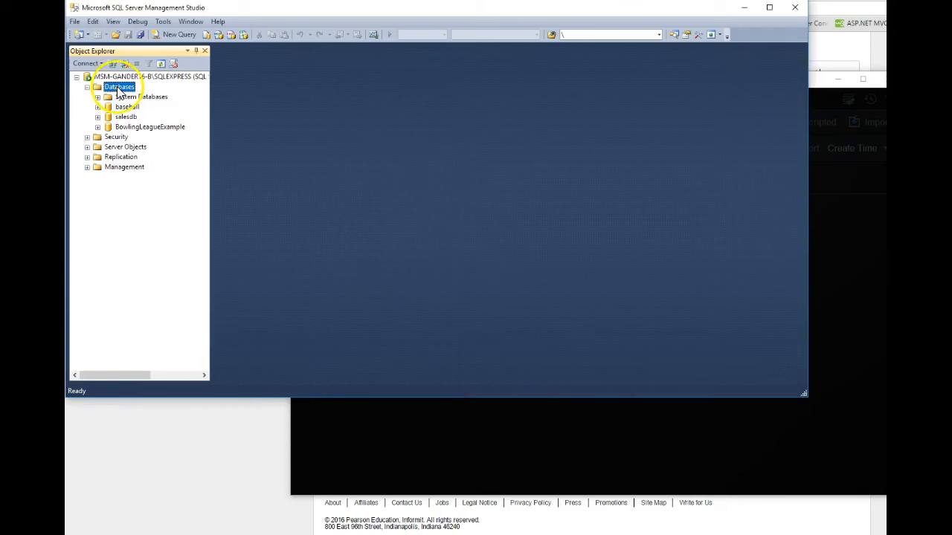
pyautogui.rightClick(119, 88)
pyautogui.click(147, 108)
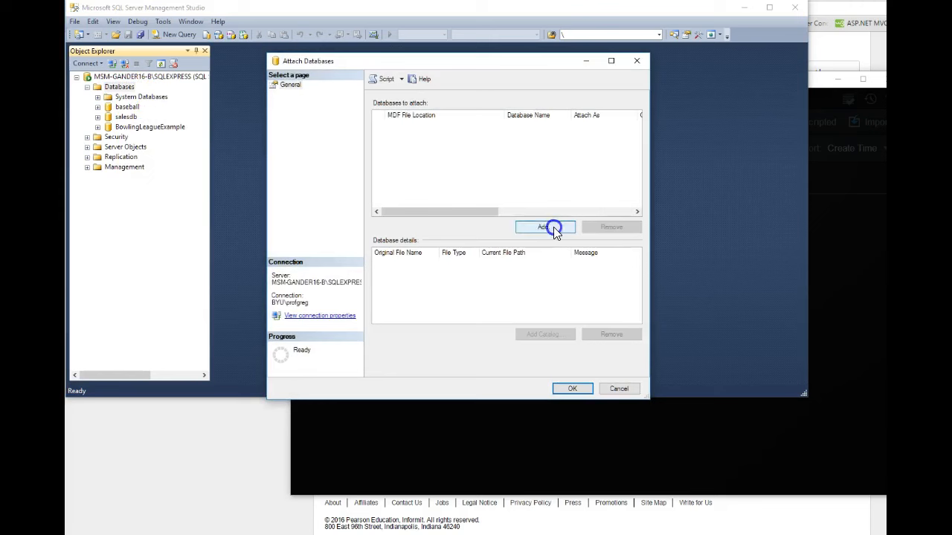
pyautogui.click(553, 227)
pyautogui.click(476, 157)
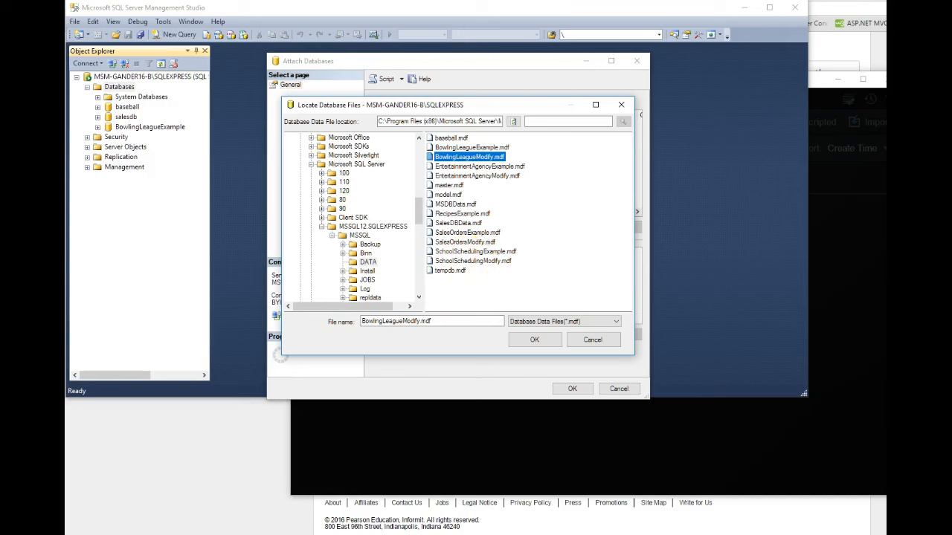
pyautogui.click(595, 313)
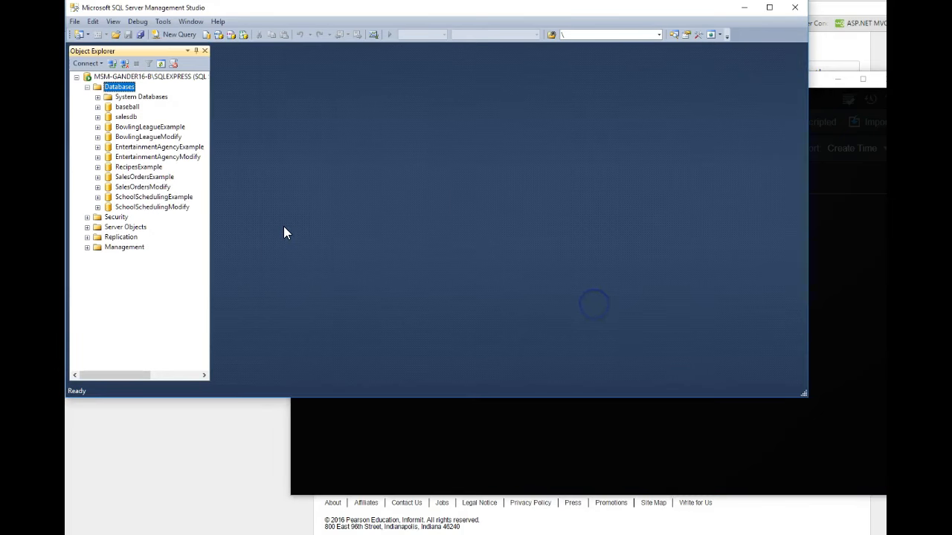